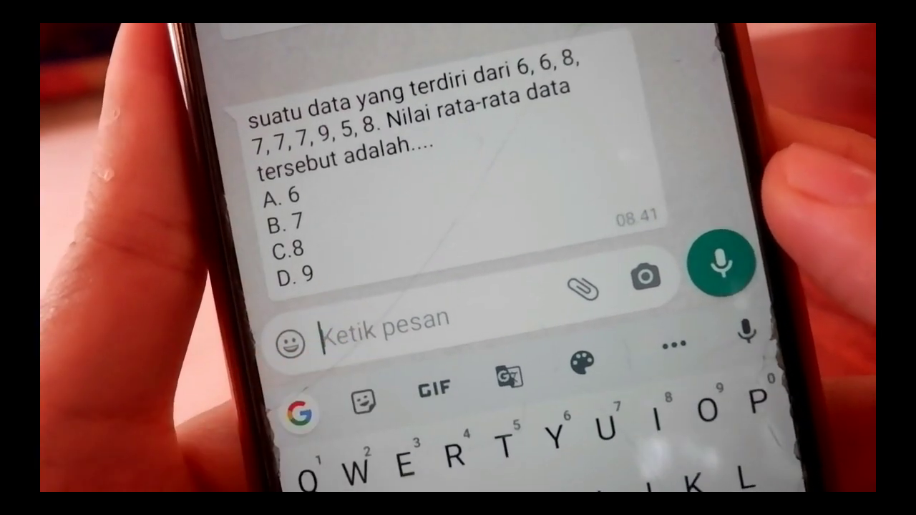
{"action": "type", "text": "1B"}
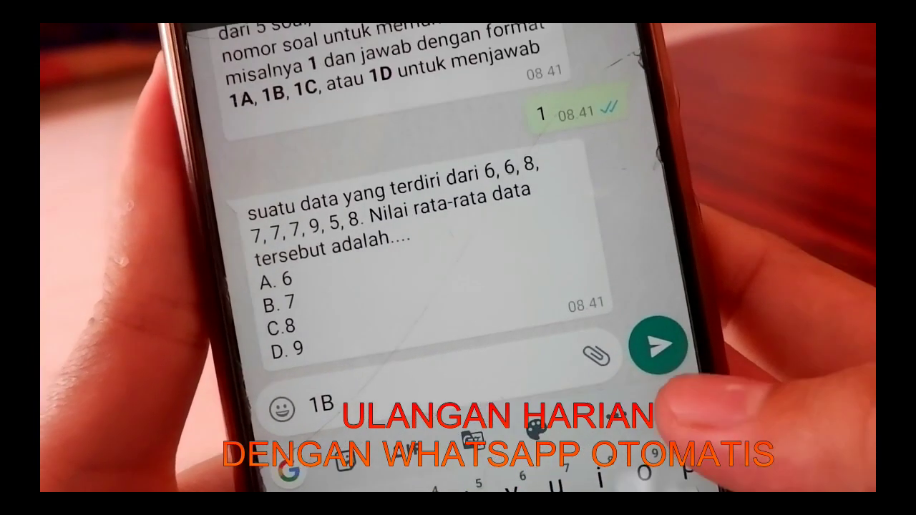
{"action": "left_click", "coordinate": [691, 303]}
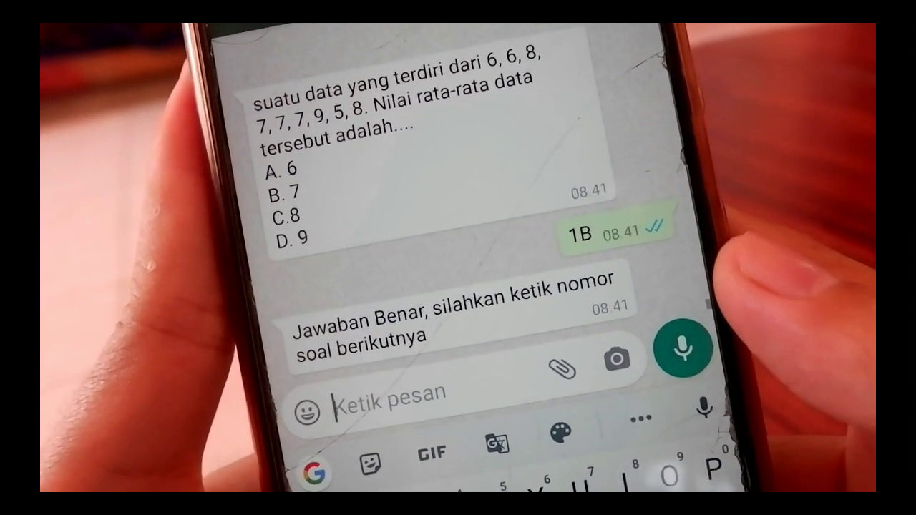
{"action": "type", "text": "2"}
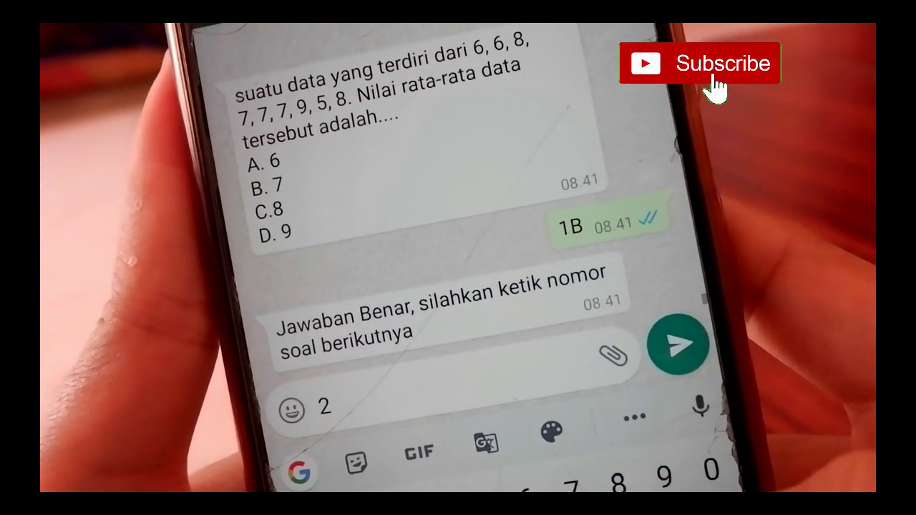
{"action": "left_click", "coordinate": [685, 344]}
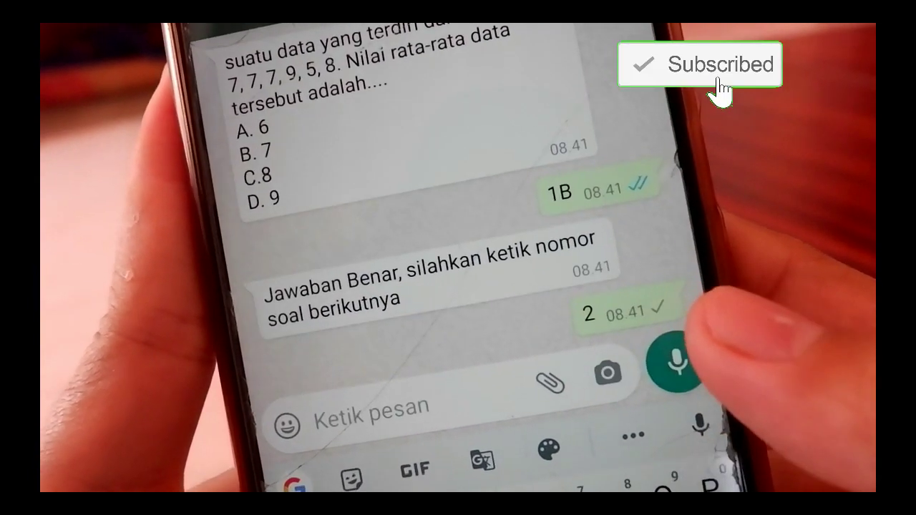
{"action": "type", "text": "2"}
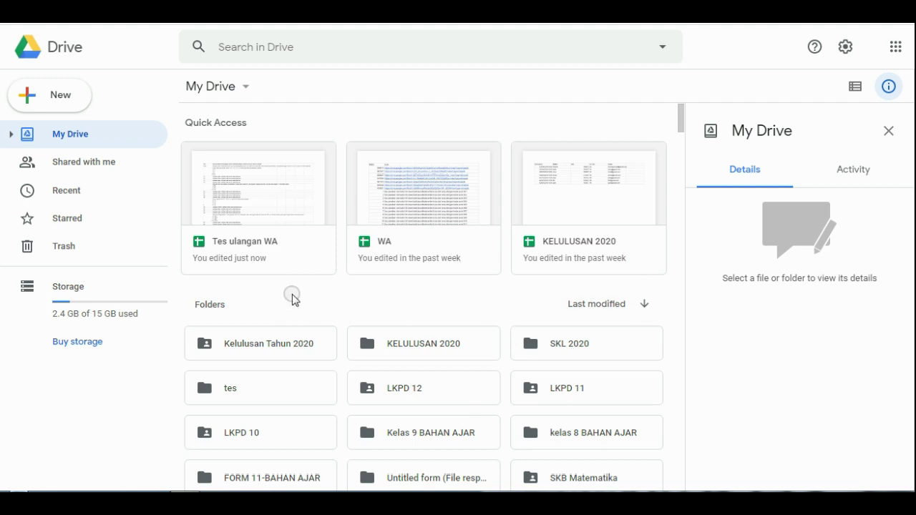
Create a new blank Google Sheets spreadsheet from Drive
{"action": "left_click", "coordinate": [80, 104]}
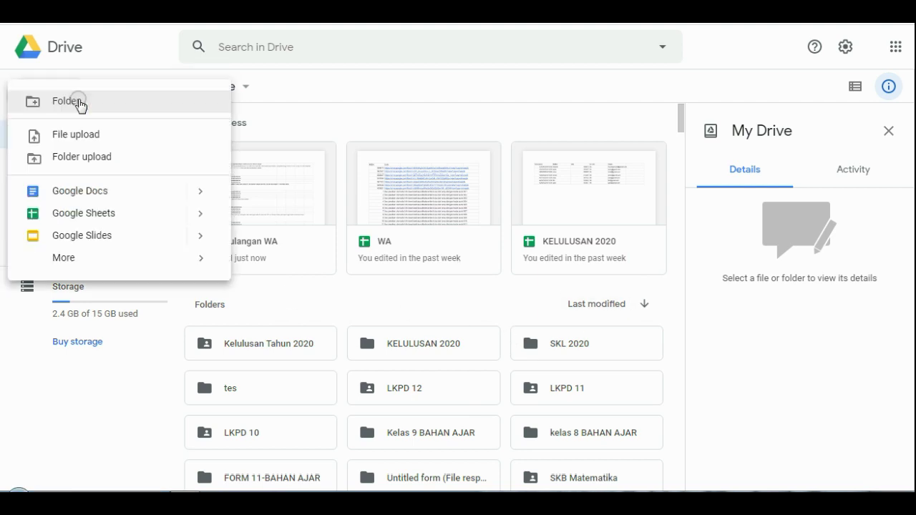
{"action": "left_click", "coordinate": [94, 220]}
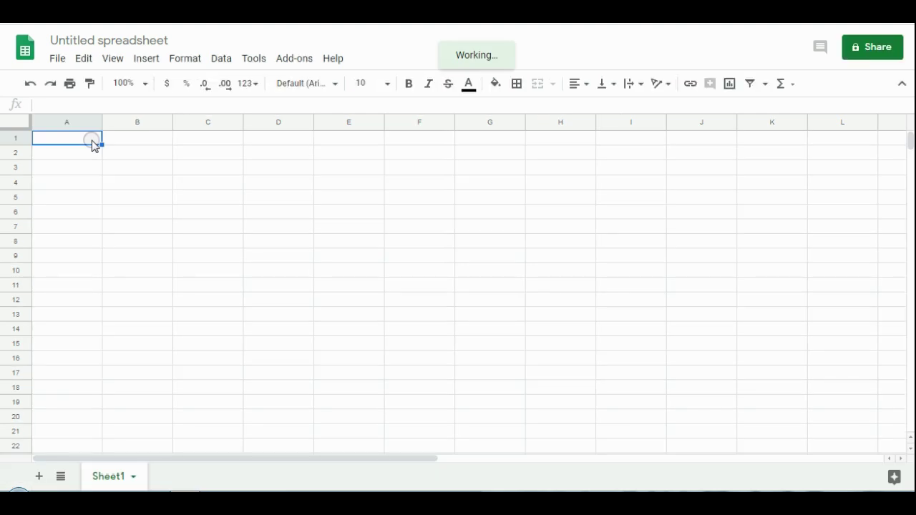
{"action": "key", "text": "shift+Right"}
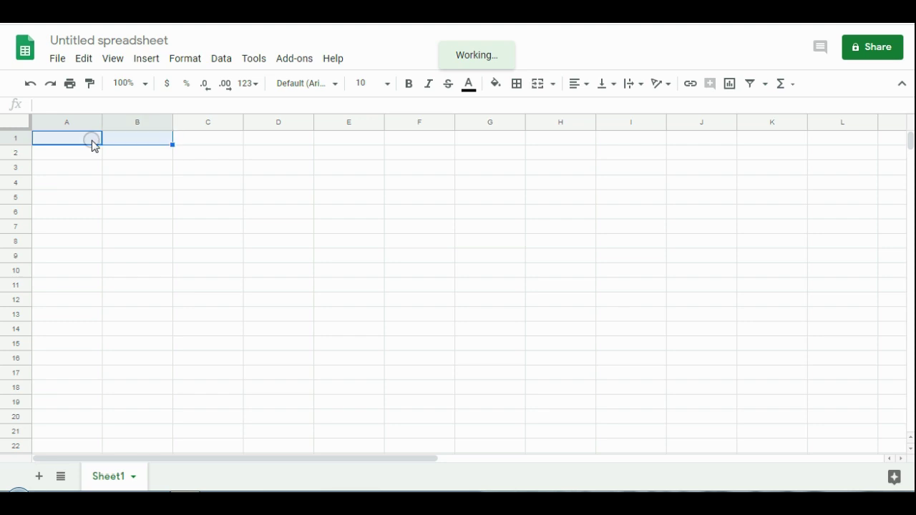
{"action": "left_click", "coordinate": [92, 141]}
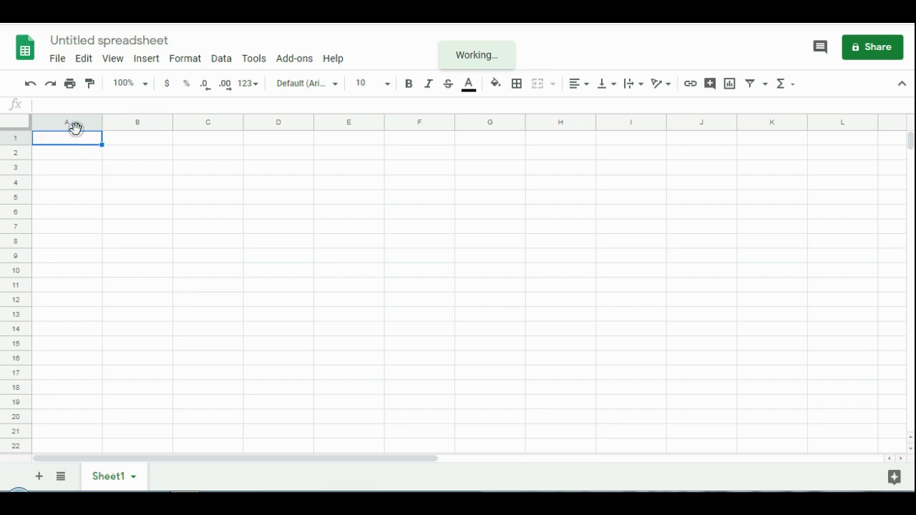
Enter the column headers PESAN MASUK in A1 and BALASAN in B1
{"action": "left_click", "coordinate": [76, 158]}
{"action": "type", "text": "PESAN"}
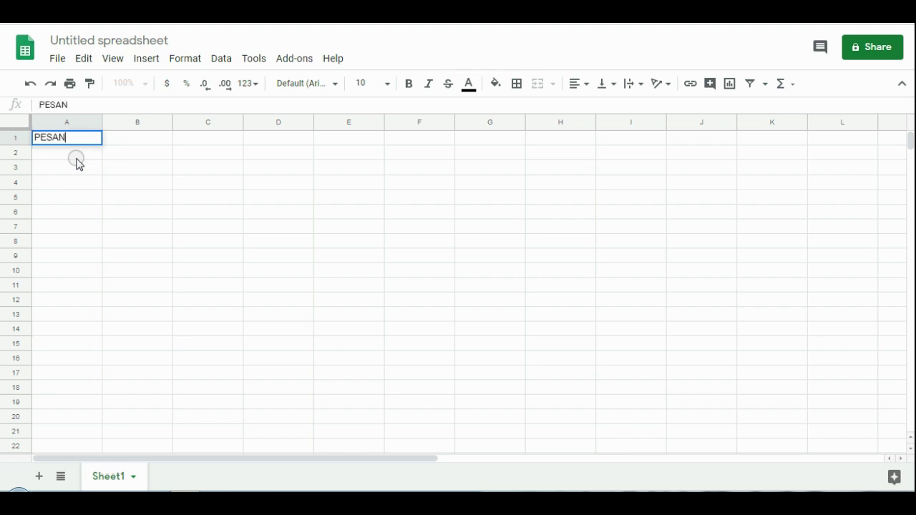
{"action": "type", "text": " MASUK"}
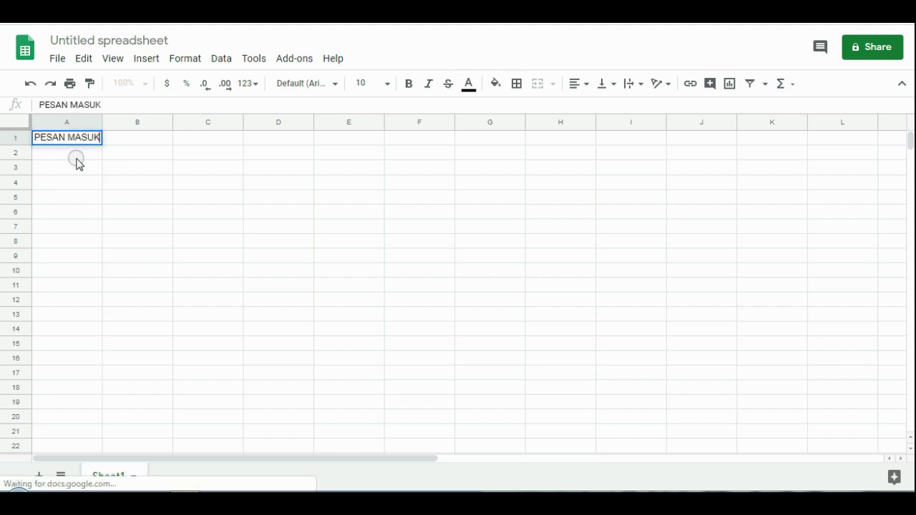
{"action": "key", "text": "Tab"}
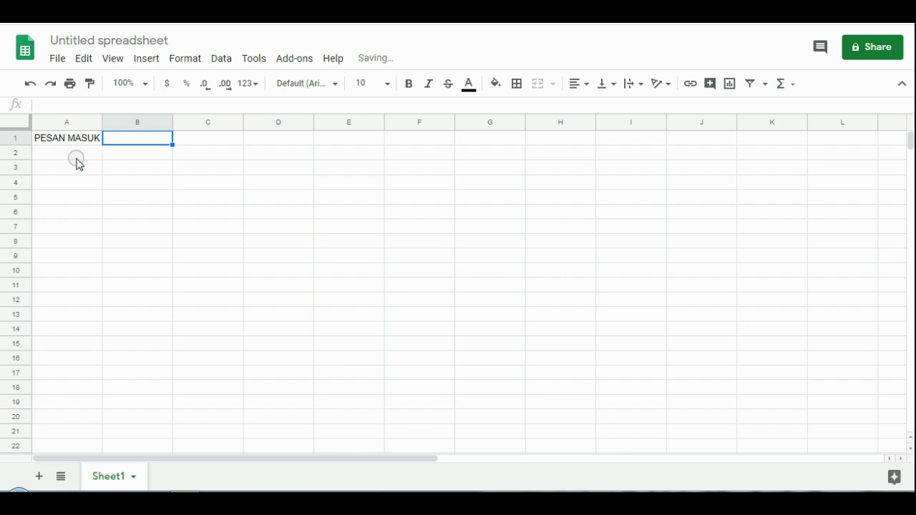
{"action": "type", "text": "BALASAN"}
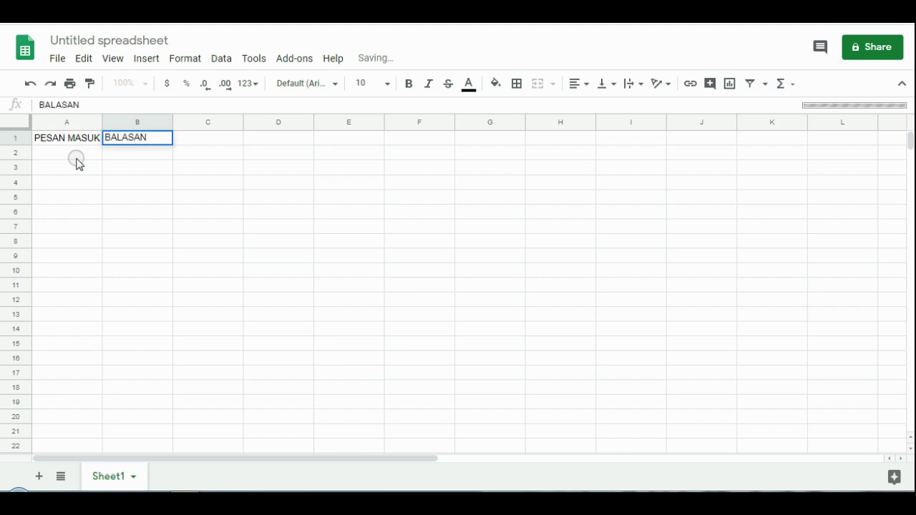
{"action": "key", "text": "Return"}
{"action": "left_click", "coordinate": [76, 152]}
{"action": "key", "text": "Up"}
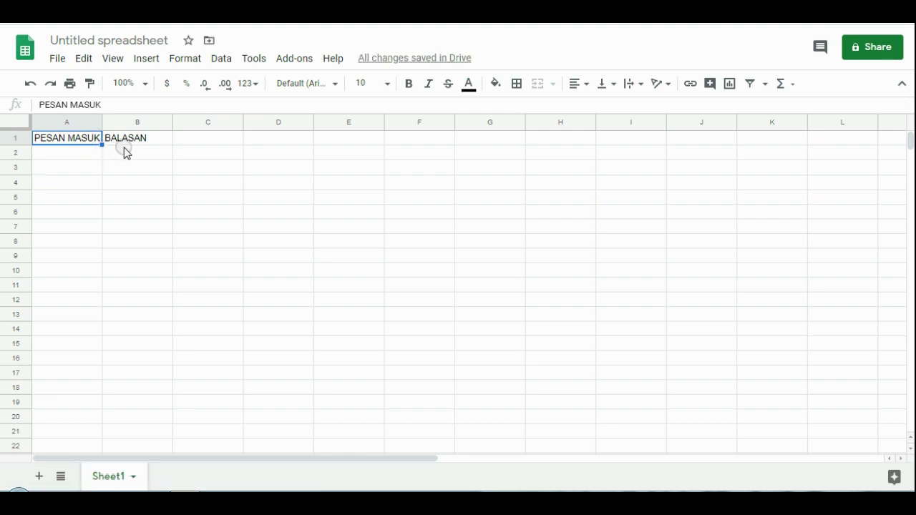
Fill cells A2 to A4 under PESAN MASUK with the incoming keywords INFO, ULANGAN and 1
{"action": "left_click", "coordinate": [97, 158]}
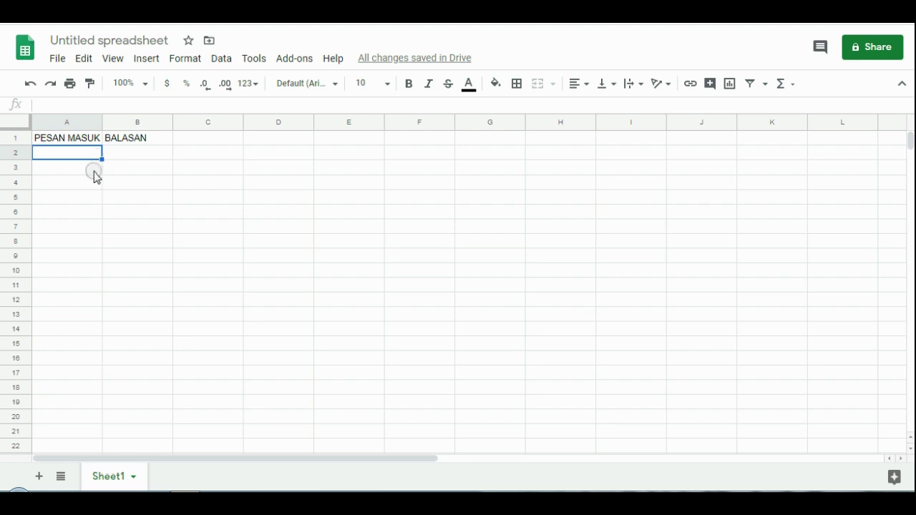
{"action": "left_click", "coordinate": [98, 169]}
{"action": "left_click", "coordinate": [87, 157]}
{"action": "type", "text": "INFO"}
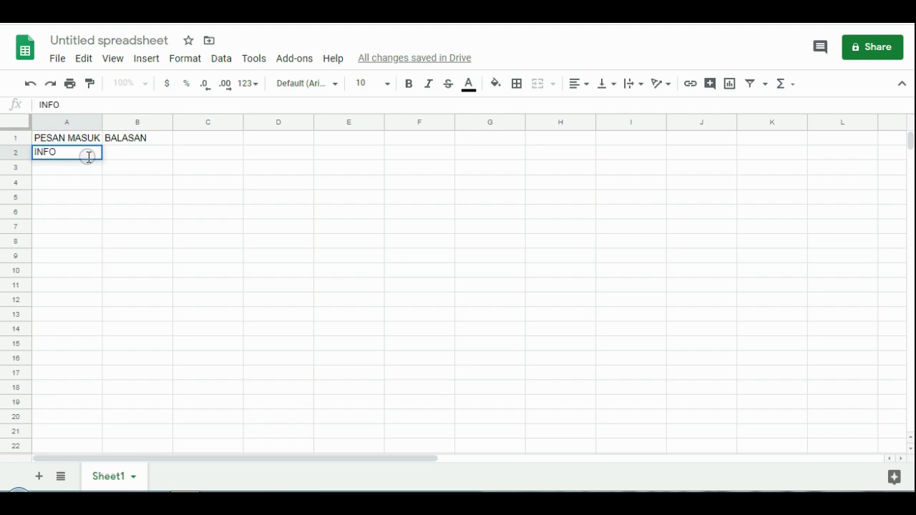
{"action": "key", "text": "Return"}
{"action": "type", "text": "ULANGAN"}
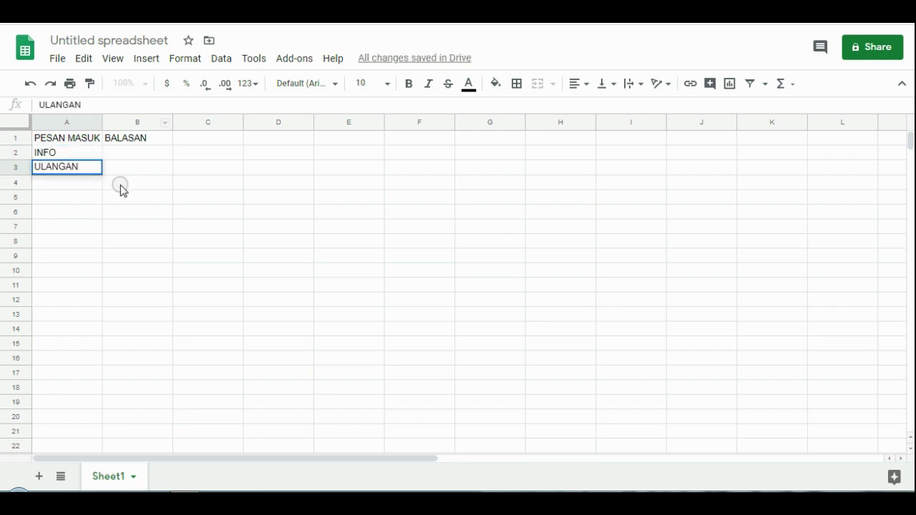
{"action": "key", "text": "Return"}
{"action": "type", "text": "1"}
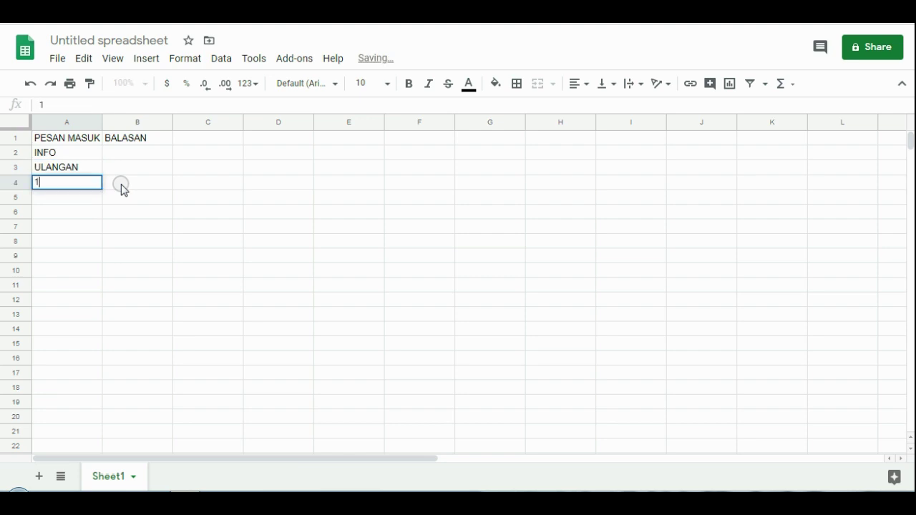
{"action": "key", "text": "Return"}
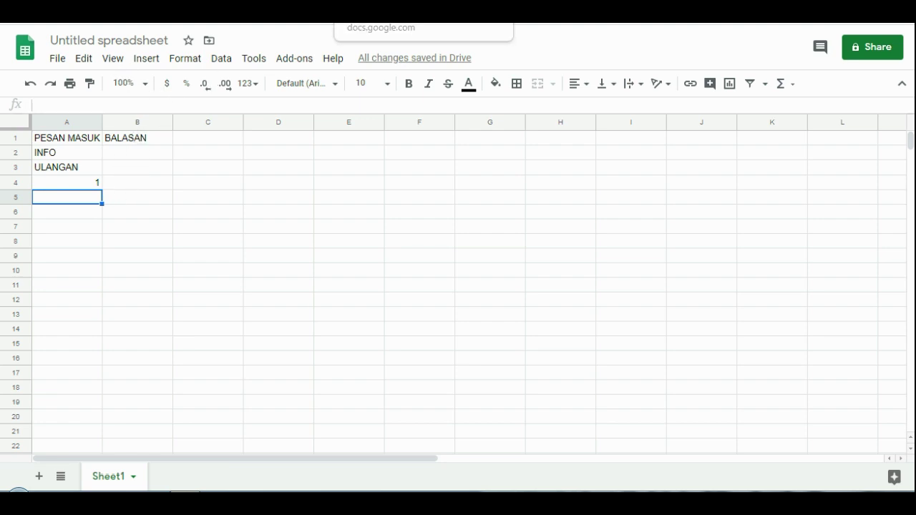
Switch to the existing Tes ulangan WA spreadsheet and select its first cell
{"action": "left_click", "coordinate": [401, 18]}
{"action": "left_click_drag", "start_coordinate": [241, 246], "coordinate": [68, 146]}
{"action": "left_click", "coordinate": [68, 145]}
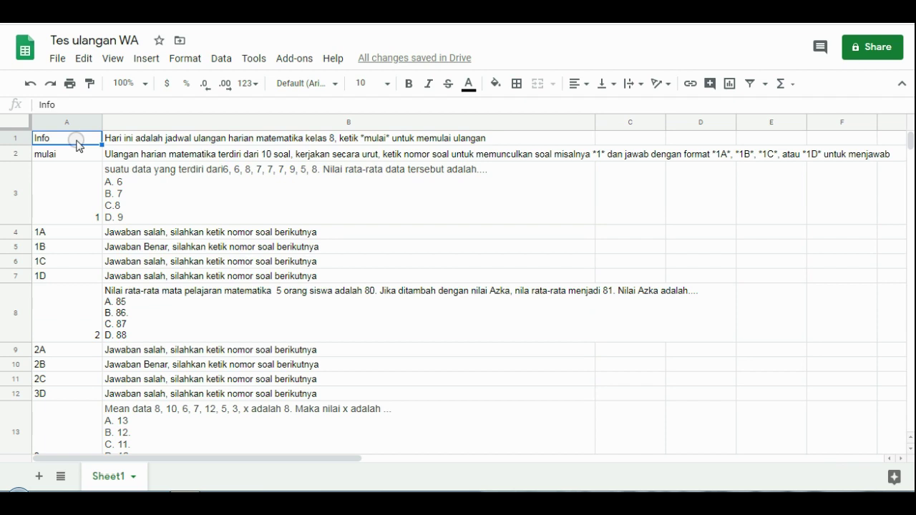
Insert a row above the Info row and enter the headers PESAN MASUK in A1 and BALASAN in B1
{"action": "right_click", "coordinate": [18, 140]}
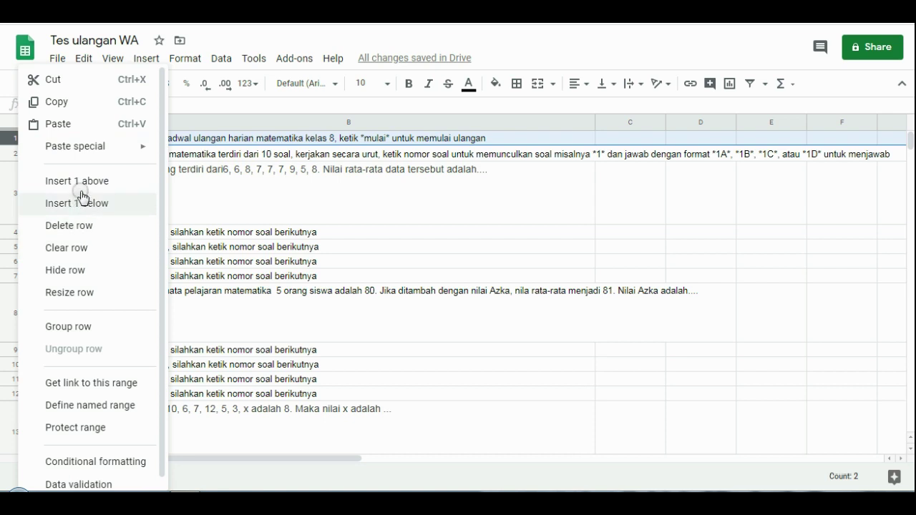
{"action": "left_click", "coordinate": [82, 186]}
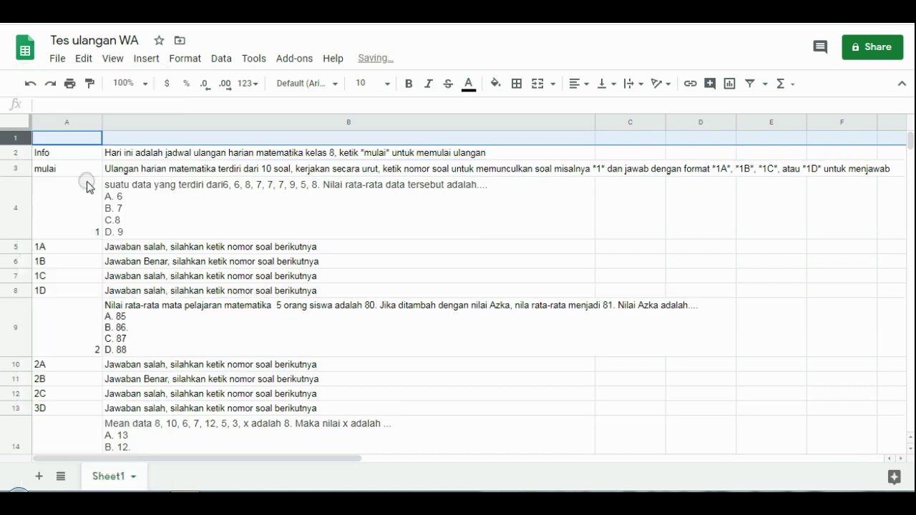
{"action": "left_click", "coordinate": [68, 142]}
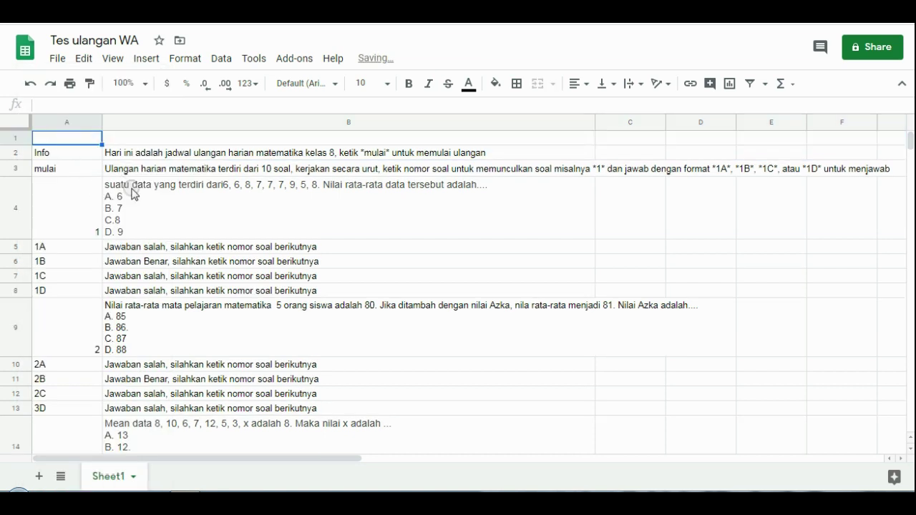
{"action": "type", "text": "PESAN MASU"}
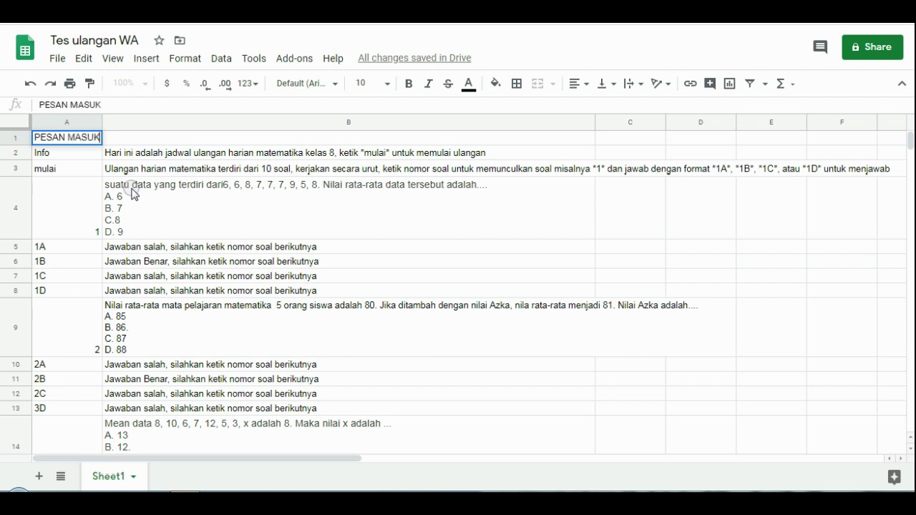
{"action": "type", "text": "K"}
{"action": "key", "text": "Tab"}
{"action": "type", "text": "BALASA"}
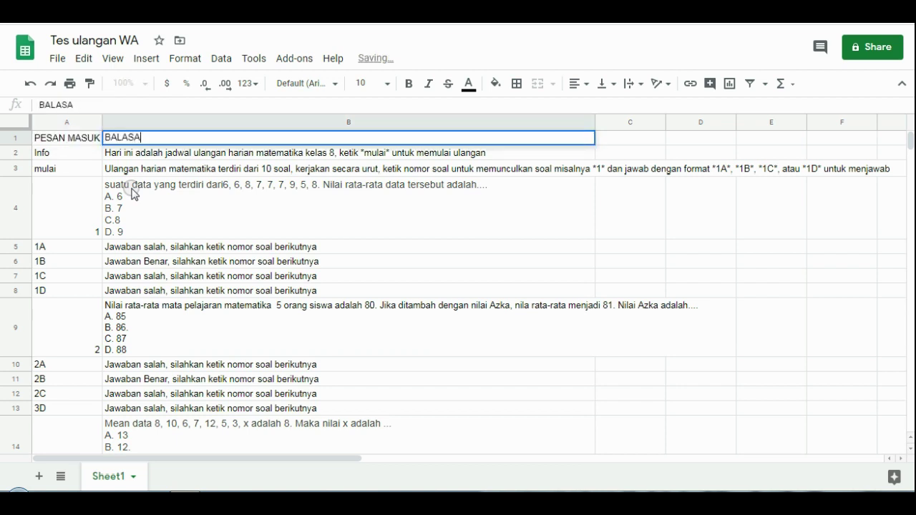
{"action": "type", "text": "N"}
{"action": "key", "text": "Return"}
{"action": "key", "text": "Left"}
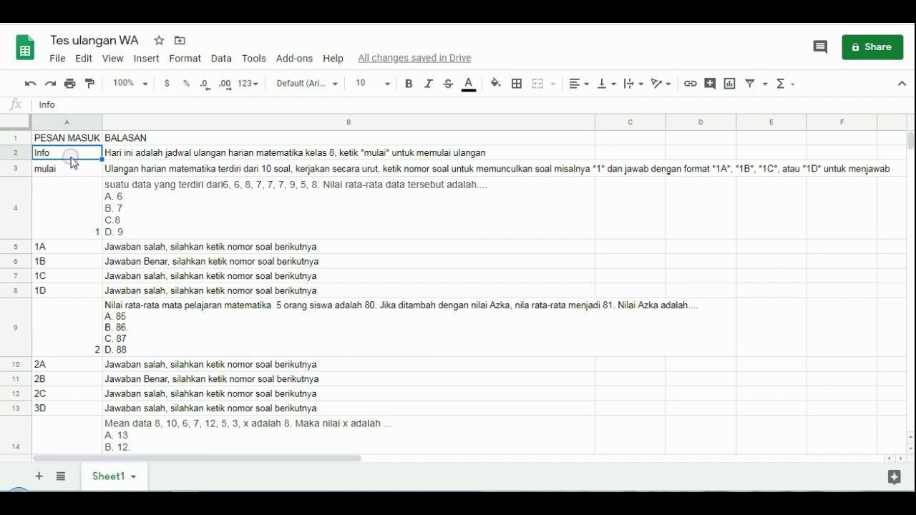
{"action": "left_click", "coordinate": [137, 154]}
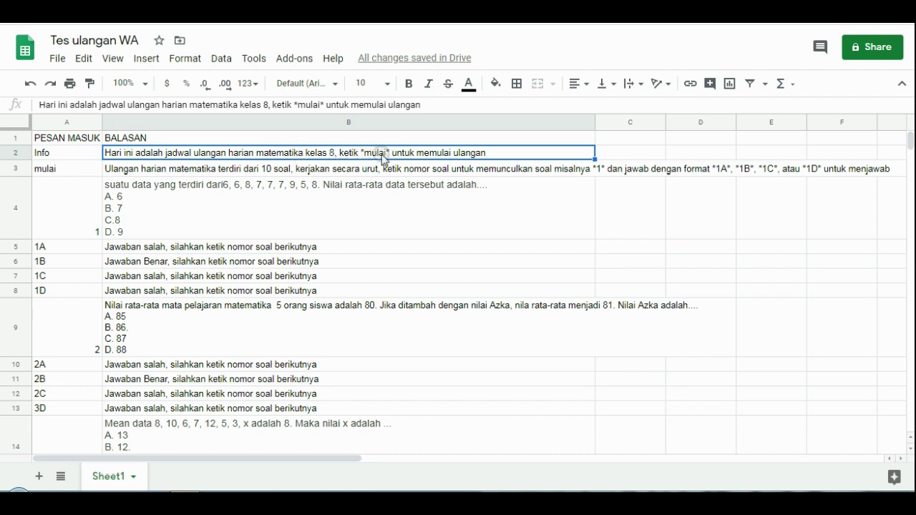
{"action": "left_click_drag", "start_coordinate": [323, 105], "coordinate": [295, 107]}
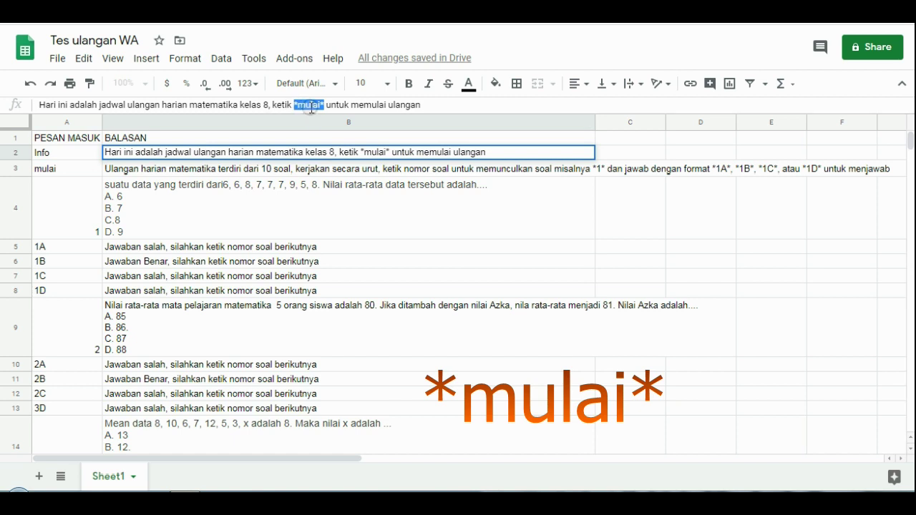
{"action": "left_click", "coordinate": [323, 104]}
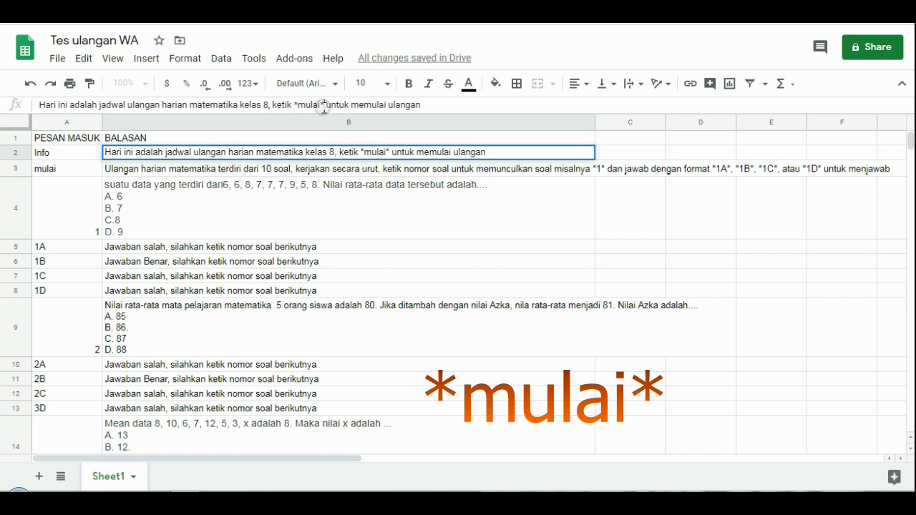
Change the number of questions in the reply to "mulai" in B3 to 5 soal
{"action": "left_click", "coordinate": [83, 172]}
{"action": "left_click", "coordinate": [132, 170]}
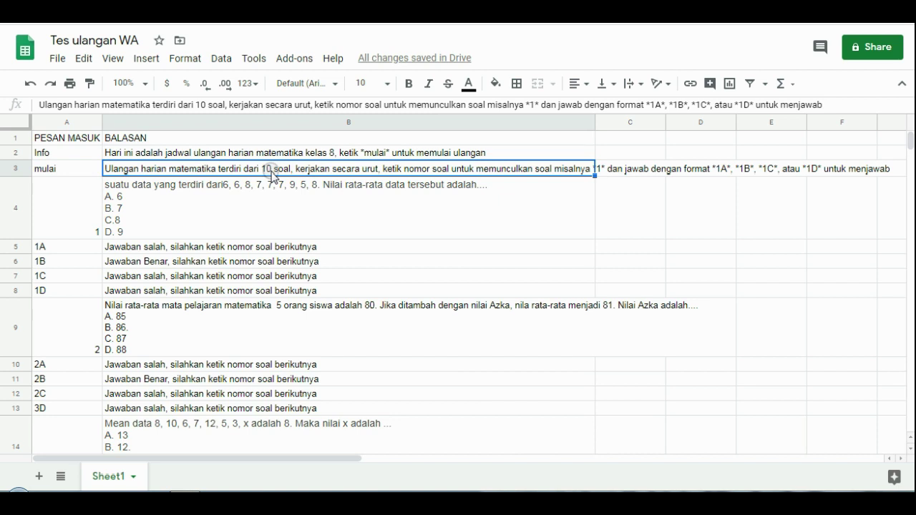
{"action": "left_click", "coordinate": [206, 106]}
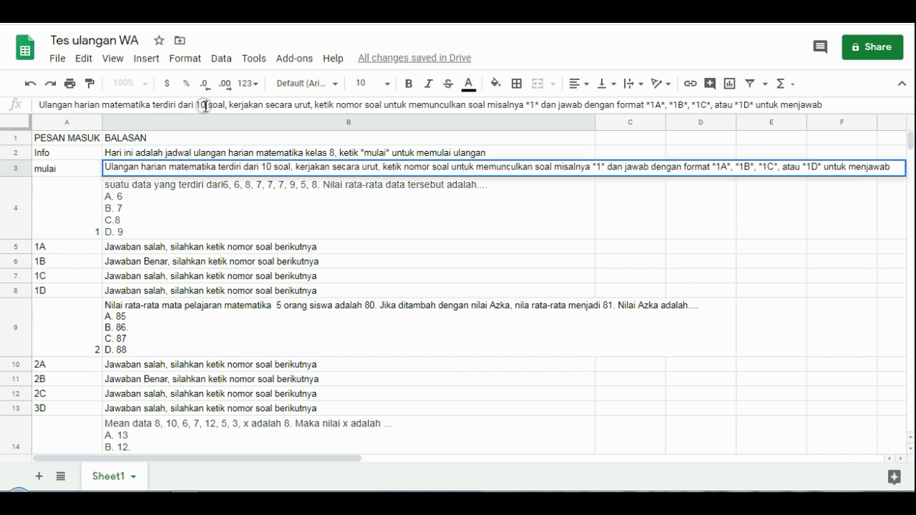
{"action": "key", "text": "BackSpace"}
{"action": "key", "text": "BackSpace"}
{"action": "type", "text": "5"}
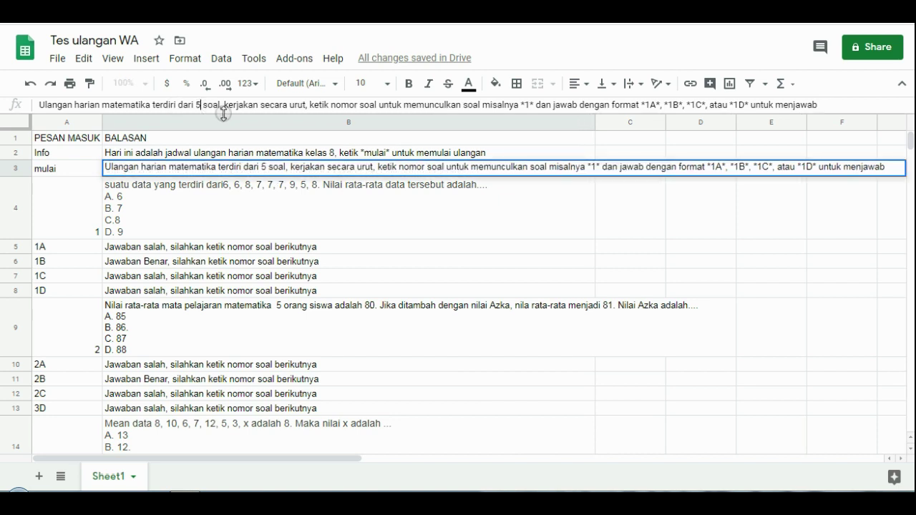
{"action": "left_click", "coordinate": [529, 104]}
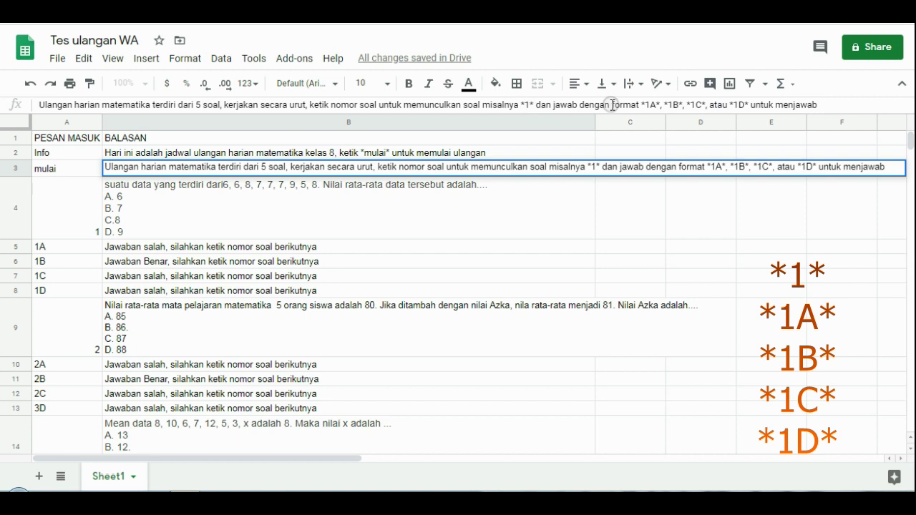
Insert the missing space between "dari" and "6" in the question 1 text in B4
{"action": "left_click", "coordinate": [299, 219]}
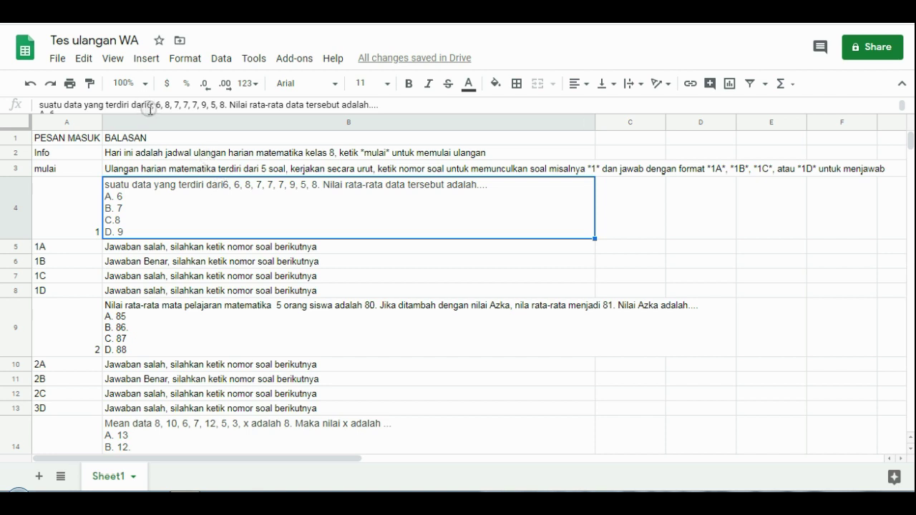
{"action": "left_click", "coordinate": [151, 107]}
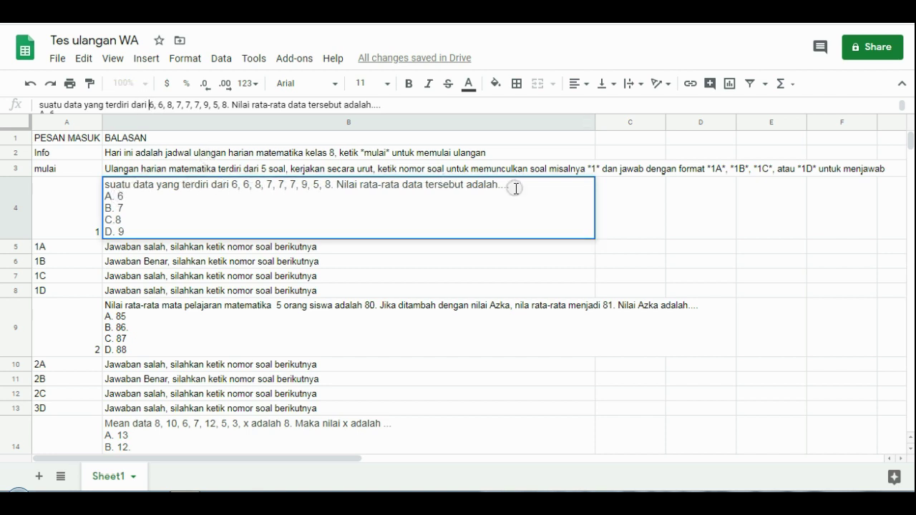
Remove the line break before option B of question 1 in B4 and insert it again
{"action": "left_click", "coordinate": [107, 208]}
{"action": "key", "text": "BackSpace"}
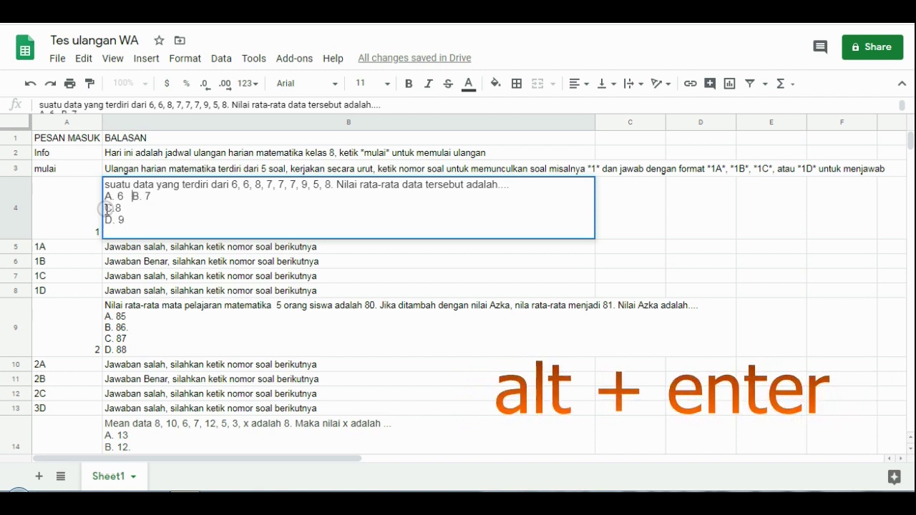
{"action": "key", "text": "alt+Return"}
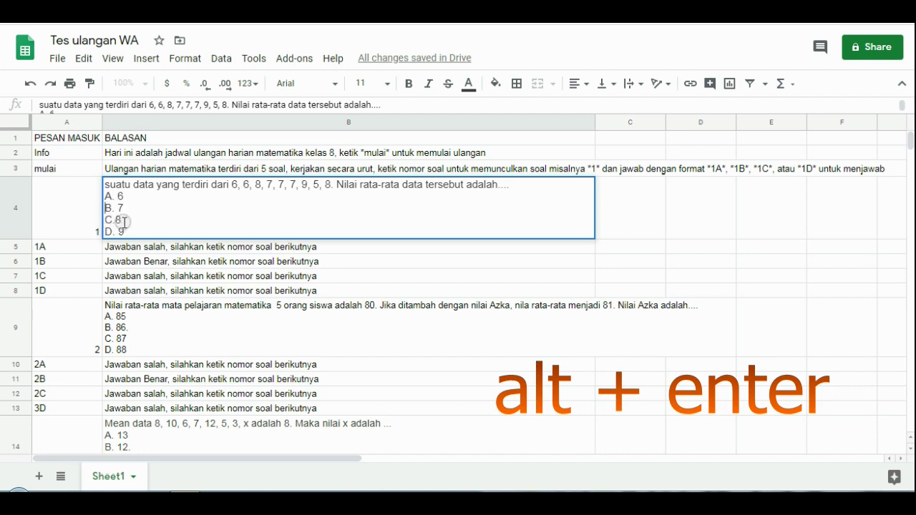
Review the question 1 answer codes 1A to 1D and their replies in rows 5 to 8
{"action": "left_click", "coordinate": [71, 250]}
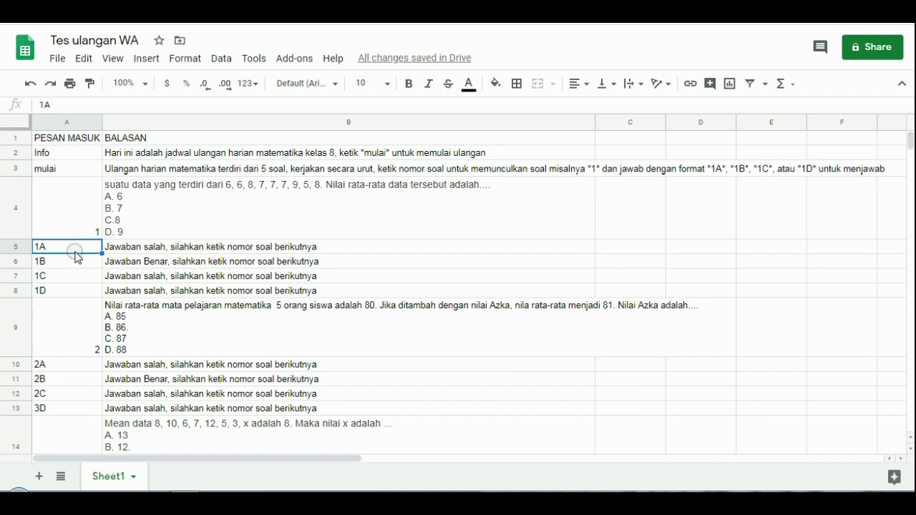
{"action": "left_click", "coordinate": [123, 251]}
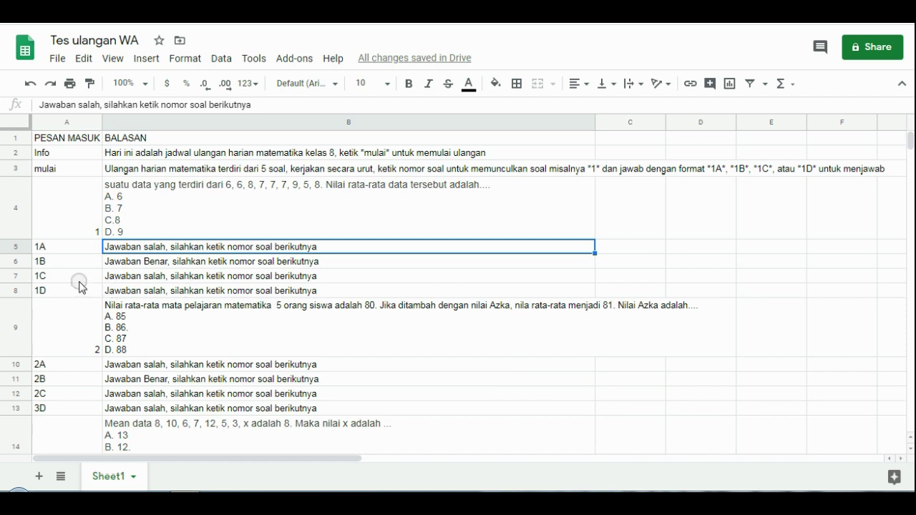
{"action": "left_click", "coordinate": [74, 264]}
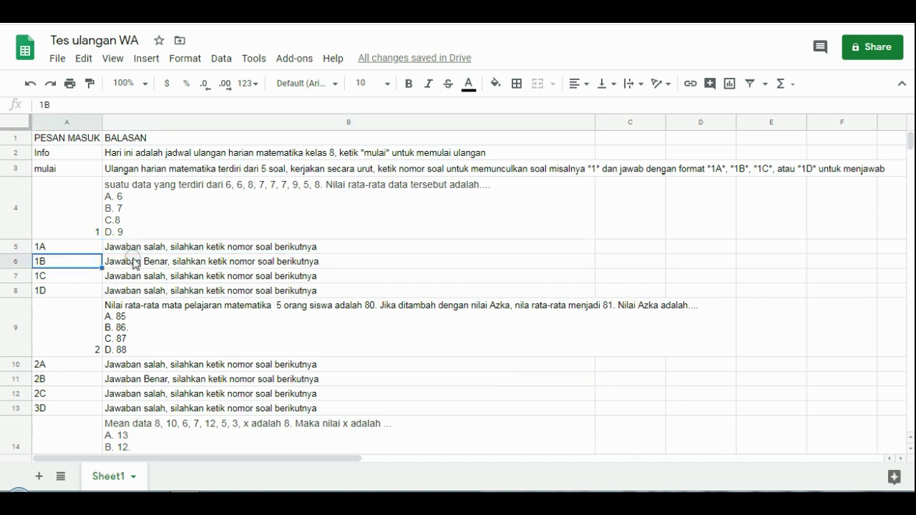
{"action": "left_click", "coordinate": [56, 277]}
{"action": "left_click", "coordinate": [57, 293]}
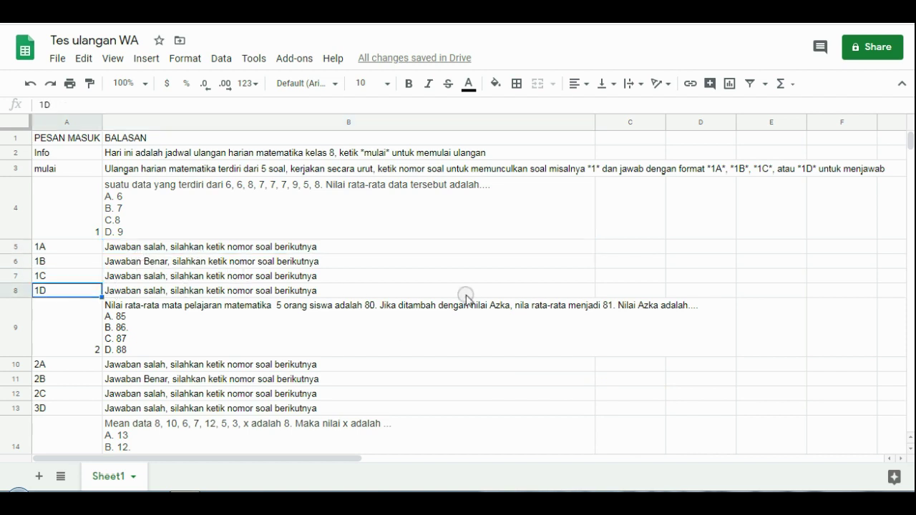
Examine the questions and replies in column B from question 3 in row 14 down to row 25
{"action": "mouse_move", "coordinate": [907, 151]}
{"action": "left_mouse_down"}
{"action": "mouse_move", "coordinate": [911, 163]}
{"action": "mouse_move", "coordinate": [909, 151]}
{"action": "left_mouse_up"}
{"action": "left_click", "coordinate": [346, 221]}
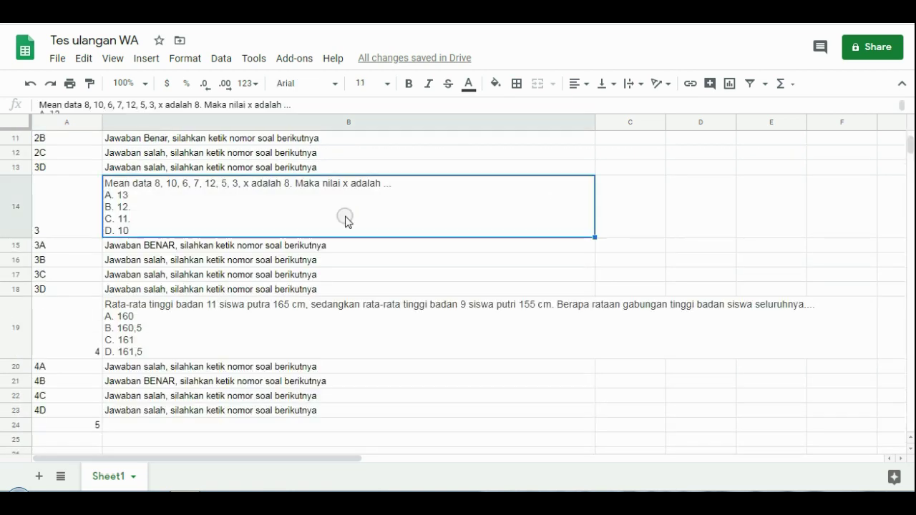
{"action": "key", "text": "Down"}
{"action": "key", "text": "Down"}
{"action": "key", "text": "Down"}
{"action": "key", "text": "Down"}
{"action": "key", "text": "Down"}
{"action": "key", "text": "Down"}
{"action": "key", "text": "Down"}
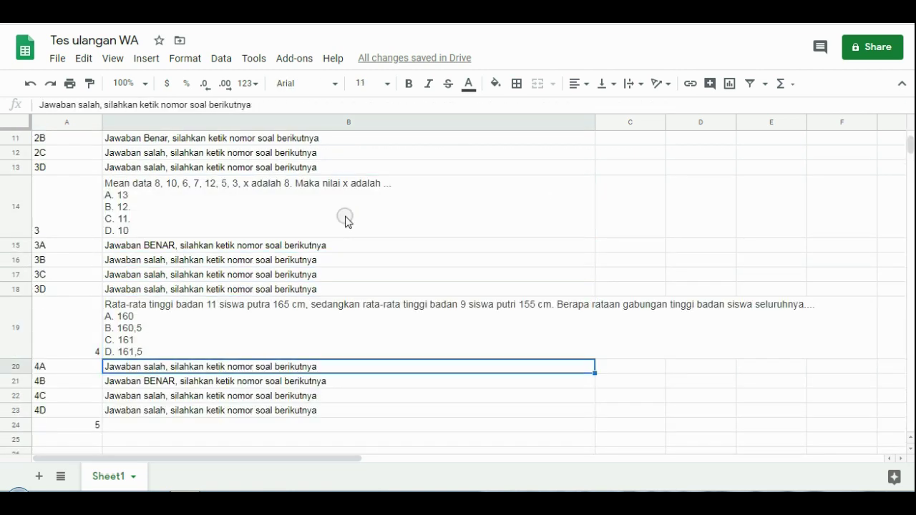
{"action": "key", "text": "Down"}
{"action": "key", "text": "Down"}
{"action": "key", "text": "Down"}
{"action": "key", "text": "Down"}
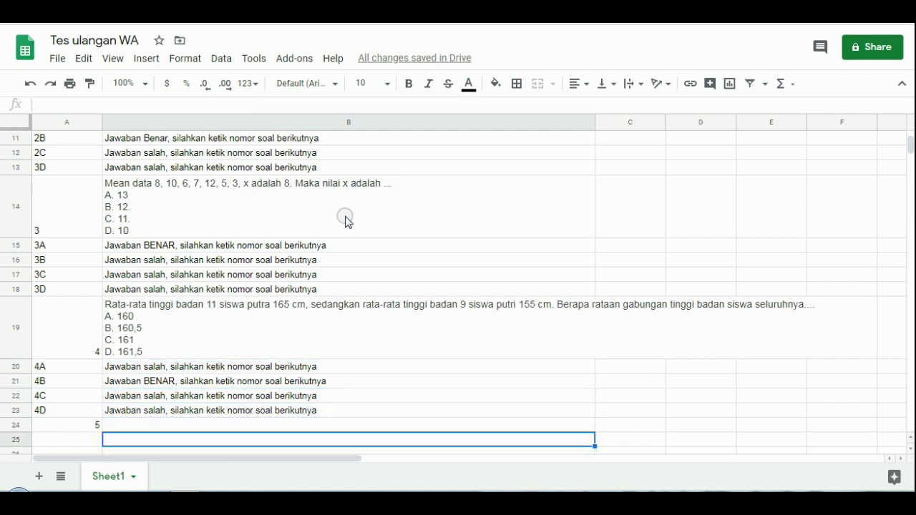
Enter the question 5 answer codes 5A, 5B, 5C and 5D in cells A25 to A28
{"action": "key", "text": "Left"}
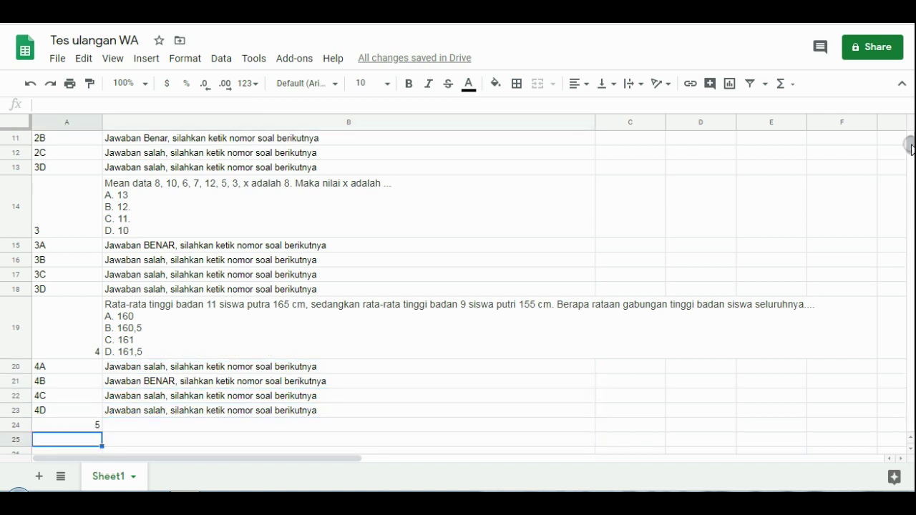
{"action": "mouse_move", "coordinate": [910, 144]}
{"action": "left_mouse_down"}
{"action": "mouse_move", "coordinate": [909, 153]}
{"action": "mouse_move", "coordinate": [909, 144]}
{"action": "left_mouse_up"}
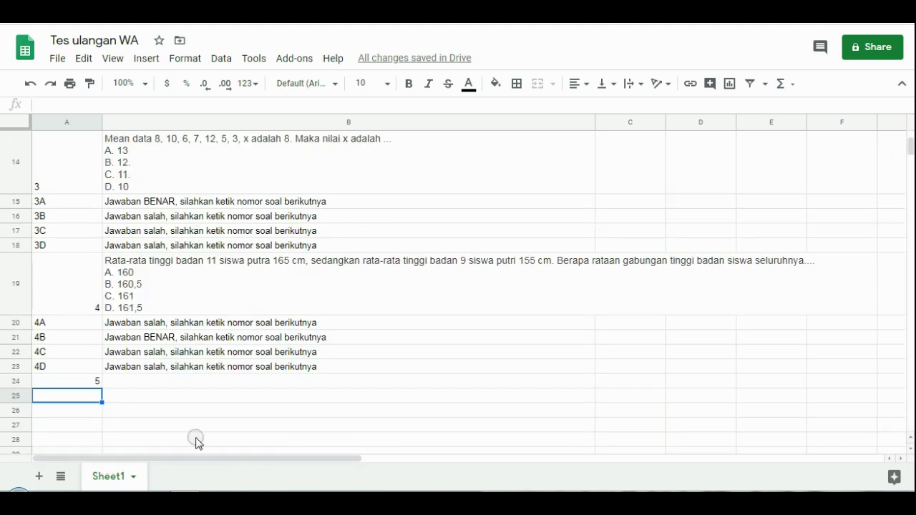
{"action": "type", "text": "5A"}
{"action": "key", "text": "Return"}
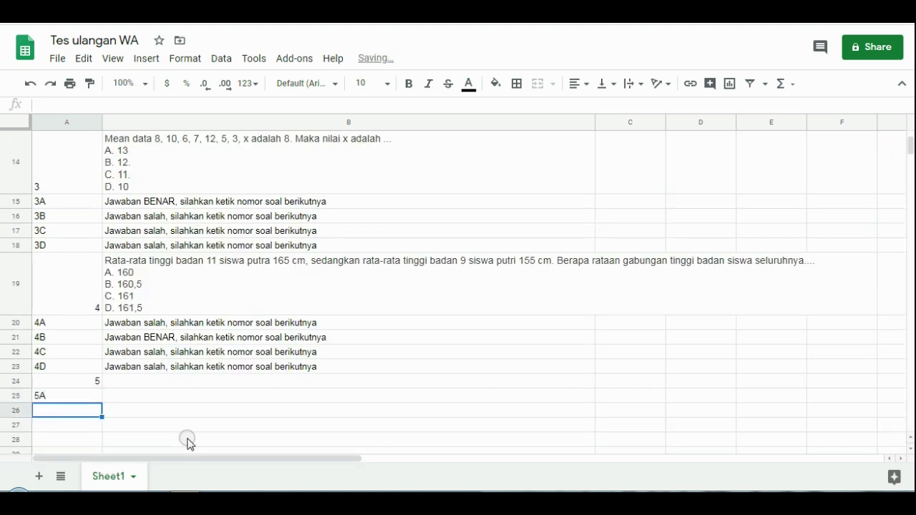
{"action": "type", "text": "5B"}
{"action": "key", "text": "Return"}
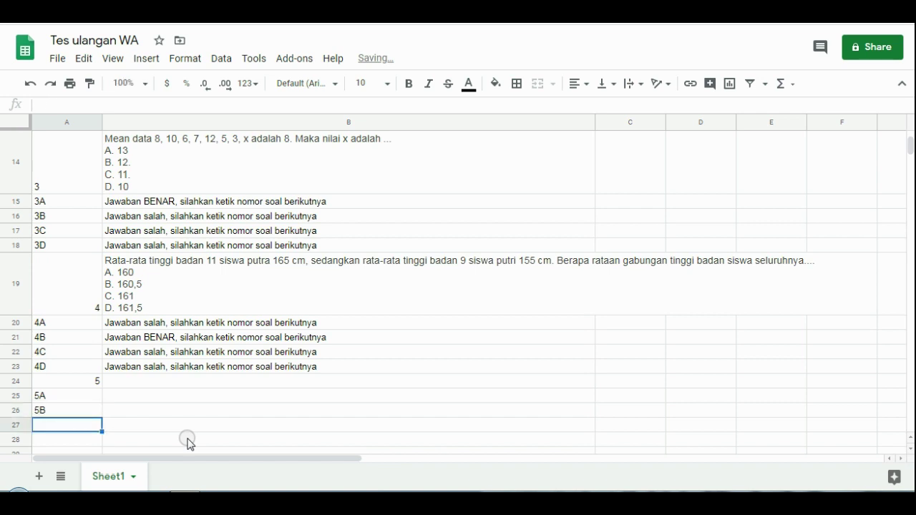
{"action": "type", "text": "5C"}
{"action": "key", "text": "Return"}
{"action": "type", "text": "5"}
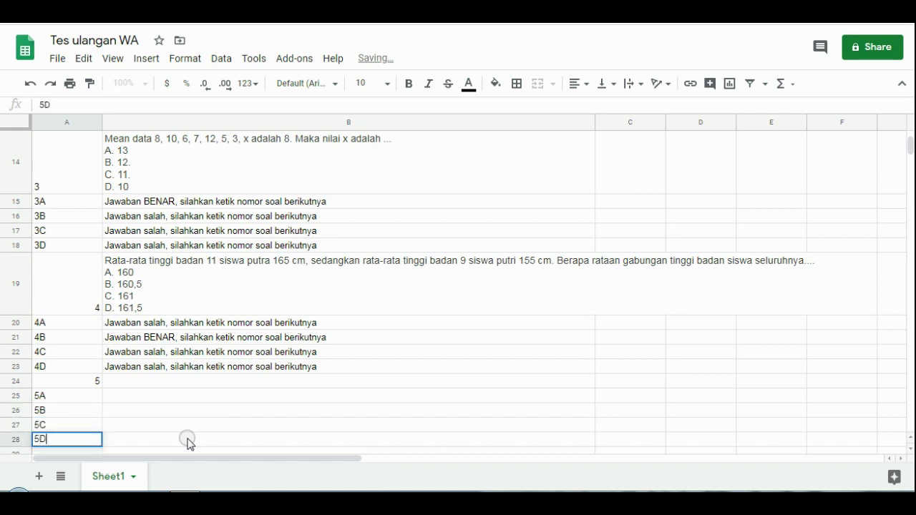
{"action": "type", "text": "D"}
{"action": "key", "text": "Return"}
Enter the question 5 text "Data yang berbentuk angka disebut data ...." in B24
{"action": "key", "text": "Right"}
{"action": "key", "text": "Up"}
{"action": "key", "text": "Up"}
{"action": "key", "text": "Up"}
{"action": "key", "text": "Up"}
{"action": "key", "text": "Up"}
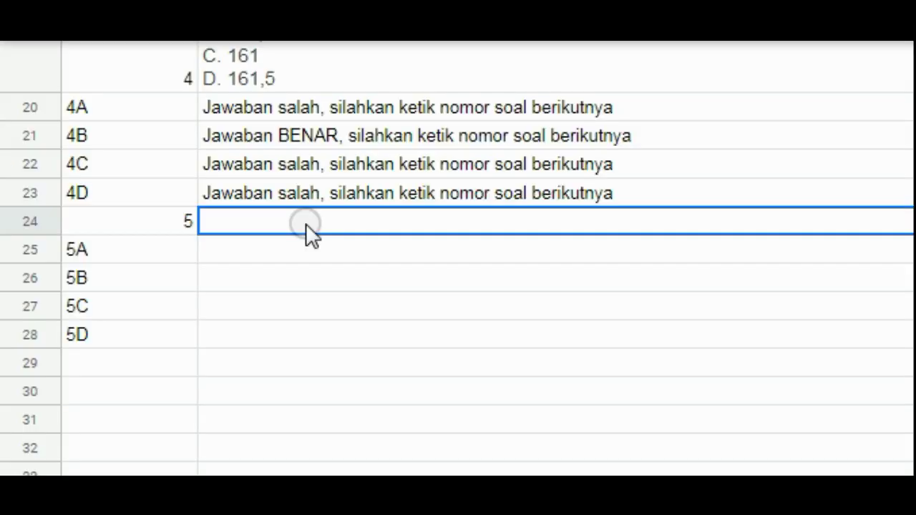
{"action": "type", "text": "d"}
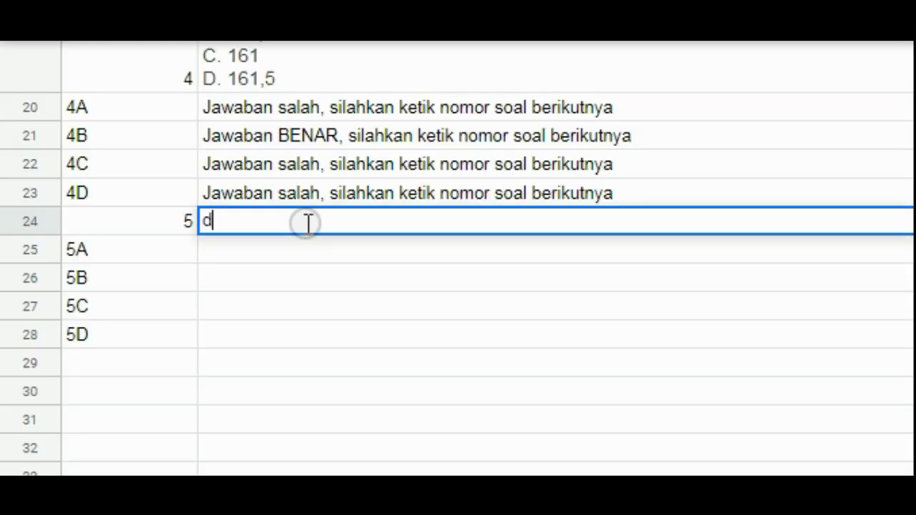
{"action": "type", "text": "Data yang be"}
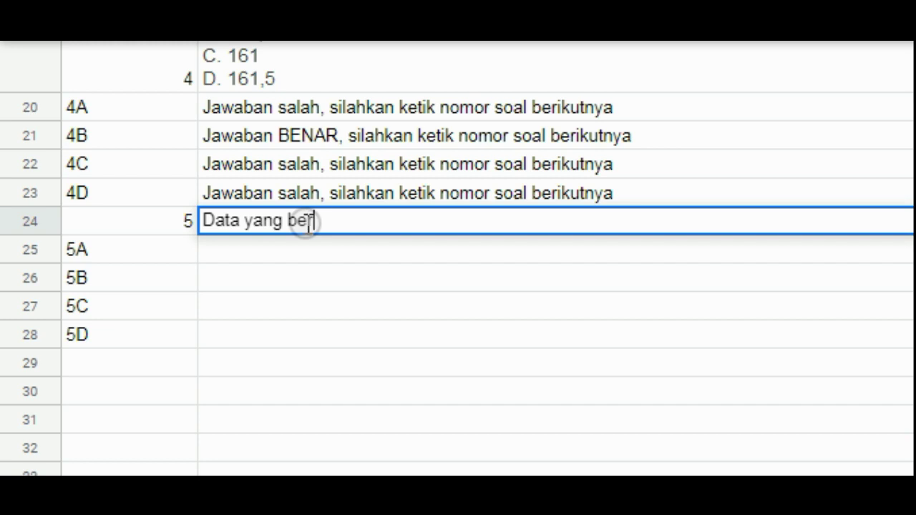
{"action": "type", "text": "rbentuk"}
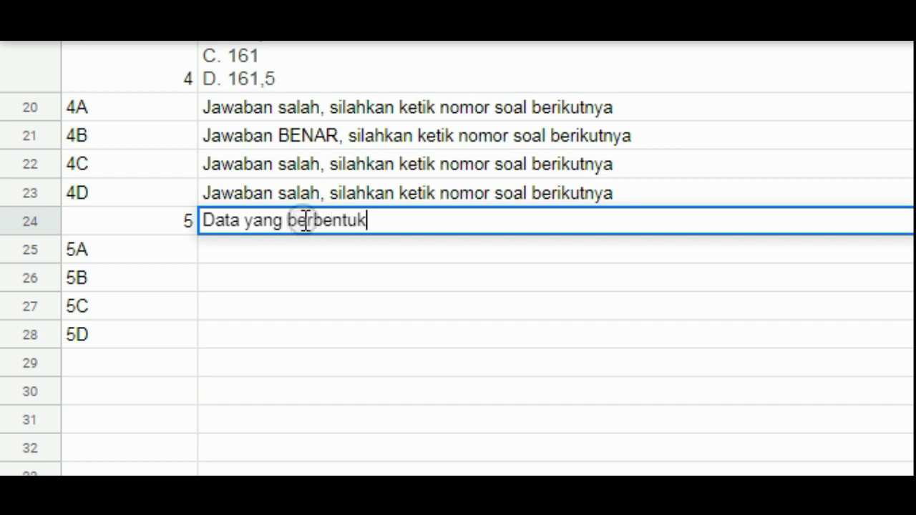
{"action": "type", "text": "angka"}
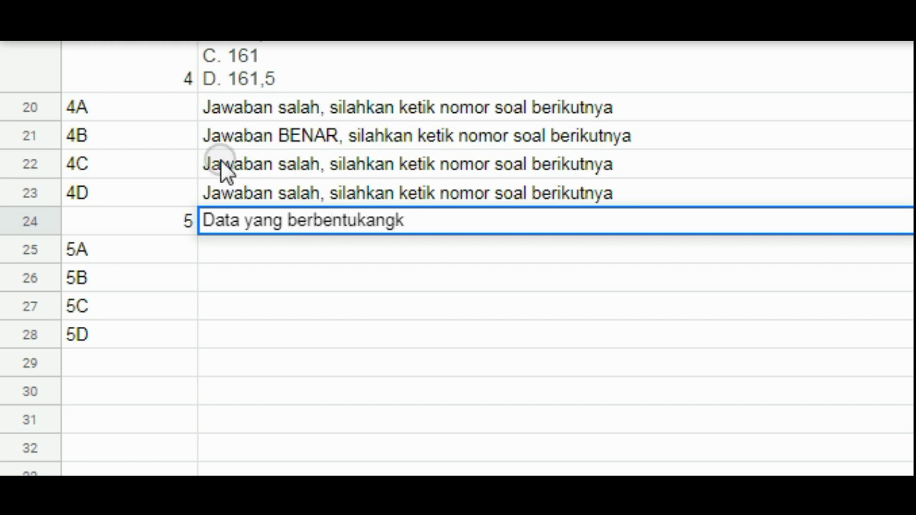
{"action": "key", "text": "BackSpace"}
{"action": "key", "text": "BackSpace"}
{"action": "key", "text": "BackSpace"}
{"action": "key", "text": "BackSpace"}
{"action": "type", "text": "angka "}
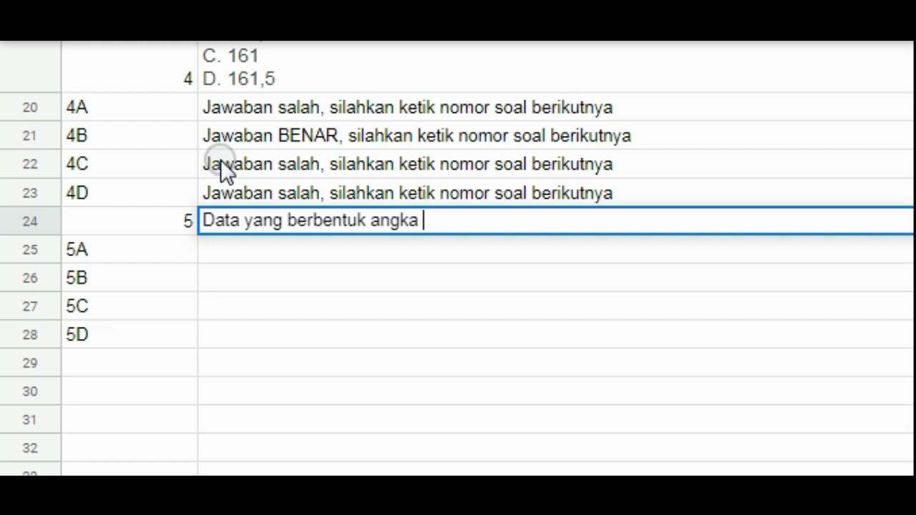
{"action": "type", "text": "disebut"}
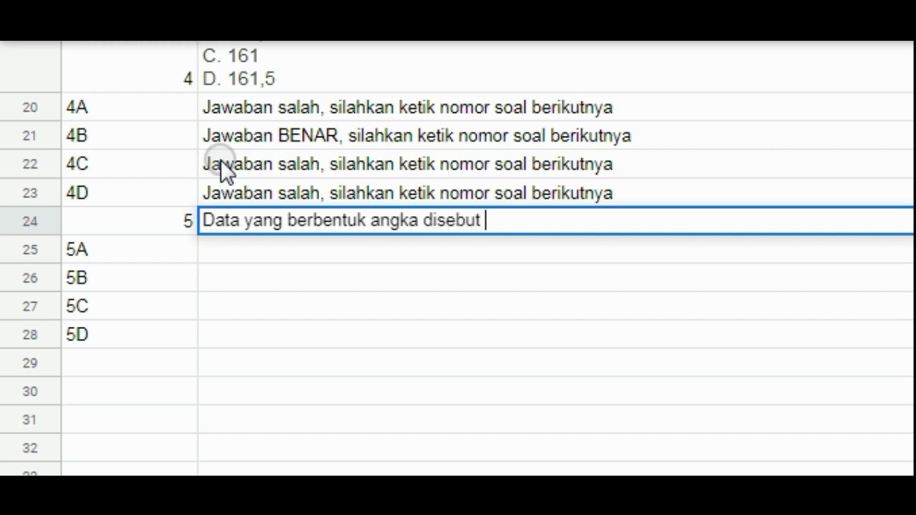
{"action": "type", "text": " data "}
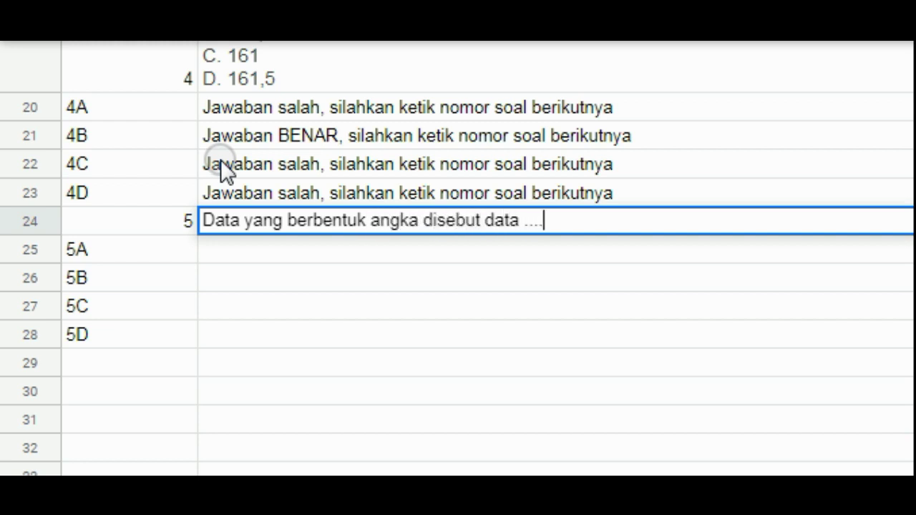
{"action": "type", "text": "...."}
Add answer option "A. Kualita" on a new line below the question text in B24
{"action": "key", "text": "alt+Return"}
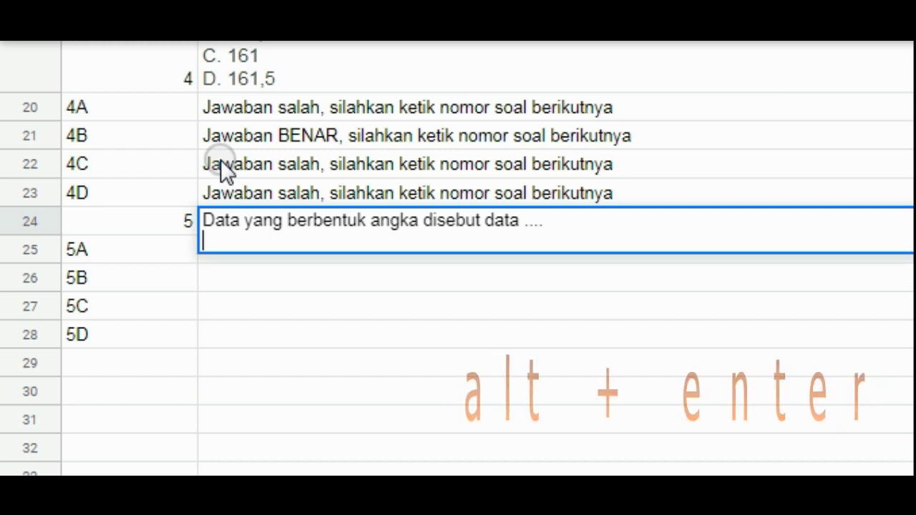
{"action": "type", "text": "A."}
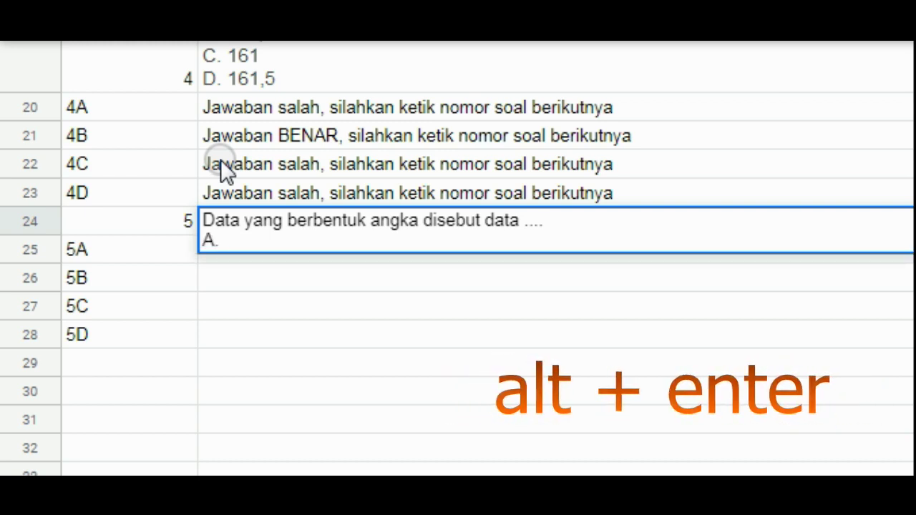
{"action": "type", "text": " Kualita"}
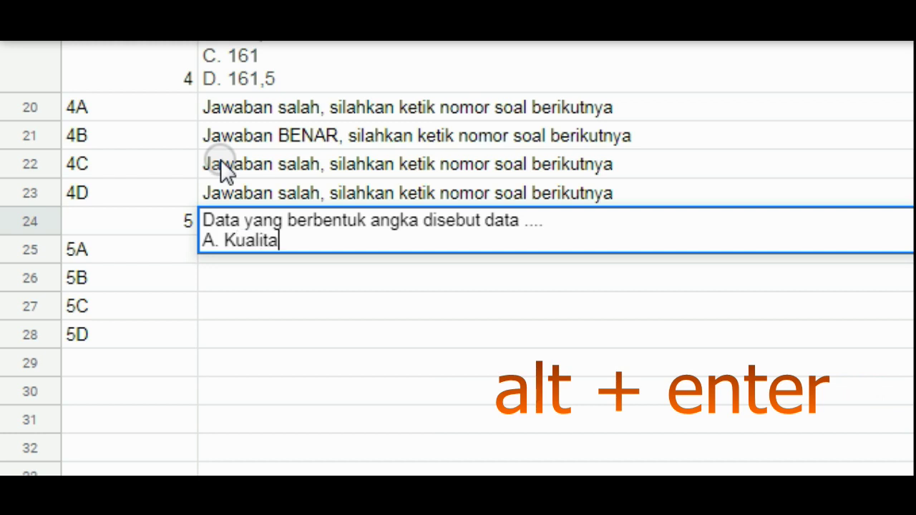